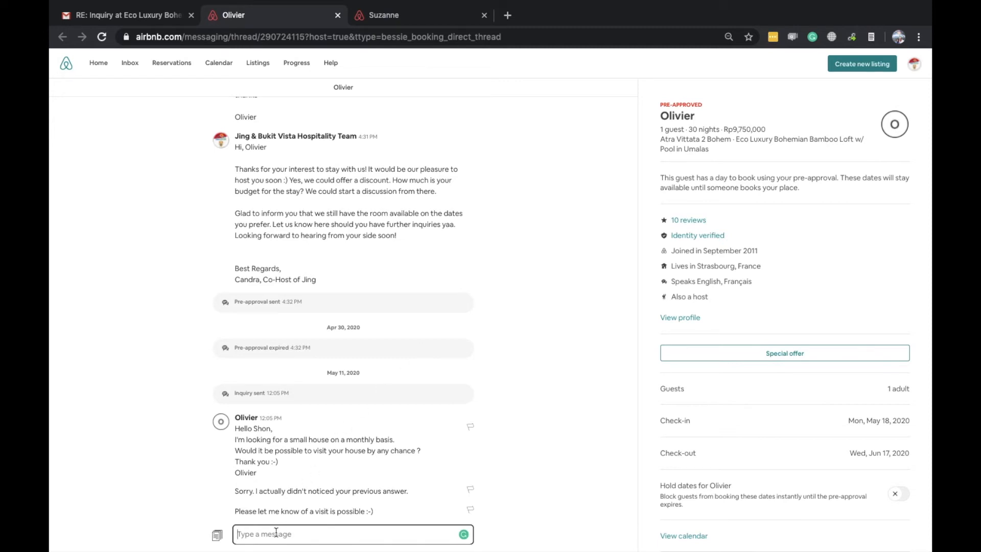
- Greet the guest by name and write "Thanks for your interest to stay with us! It would be our pleasure to host you soon."
text(H)
text(o)
text(Olivi)
text(er)
key(Return)
key(Return)
text(Th)
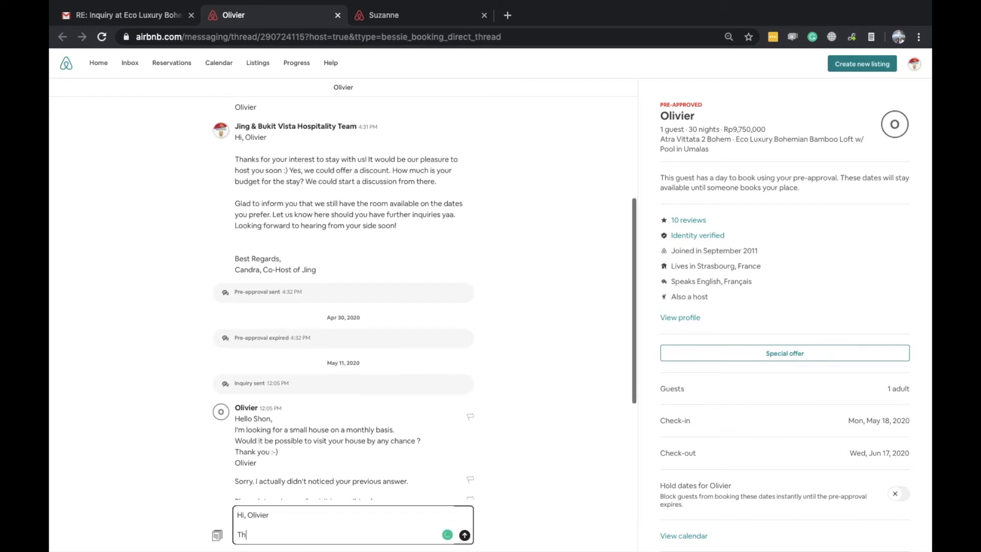
text(anks )
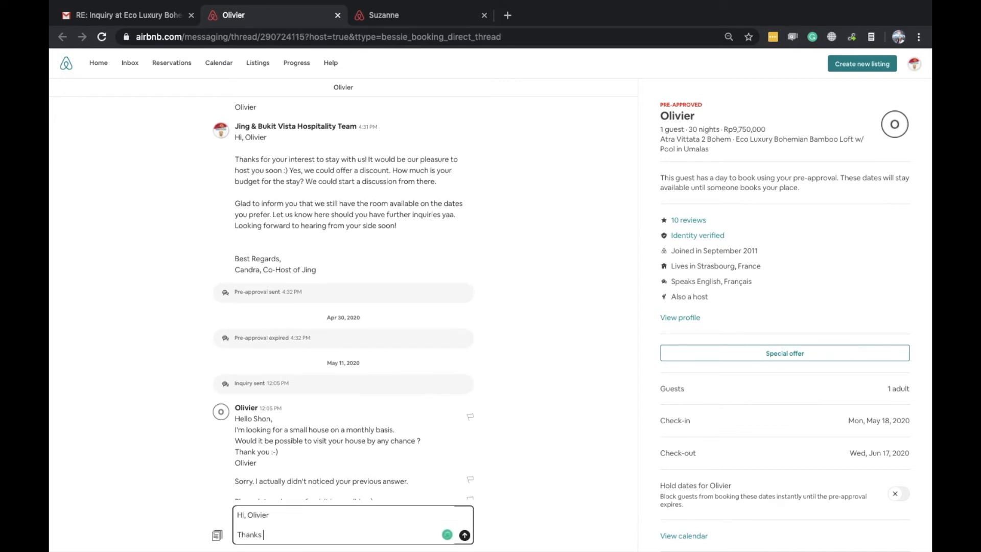
text(for your interest to stay with us)
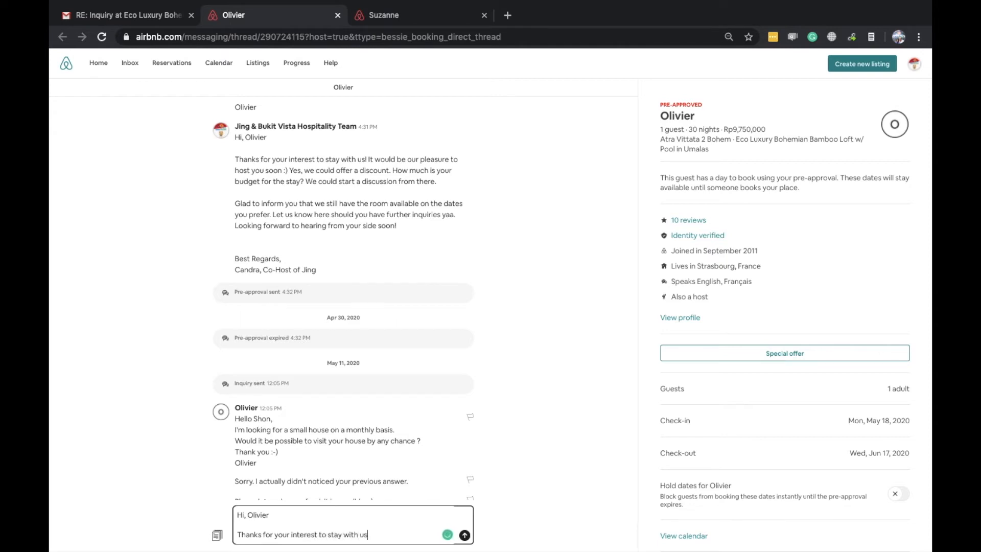
text(! It would be our pleasure to)
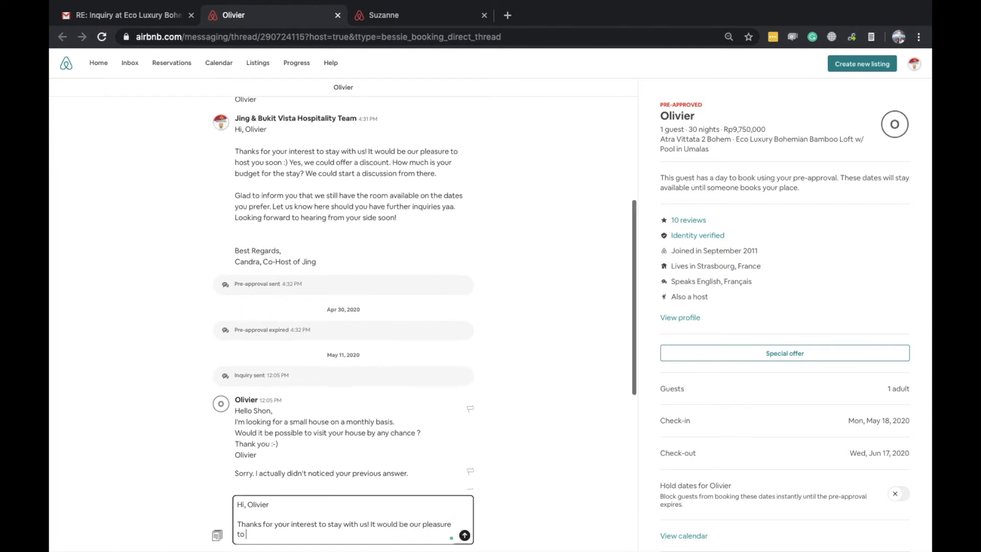
text( host you soon.)
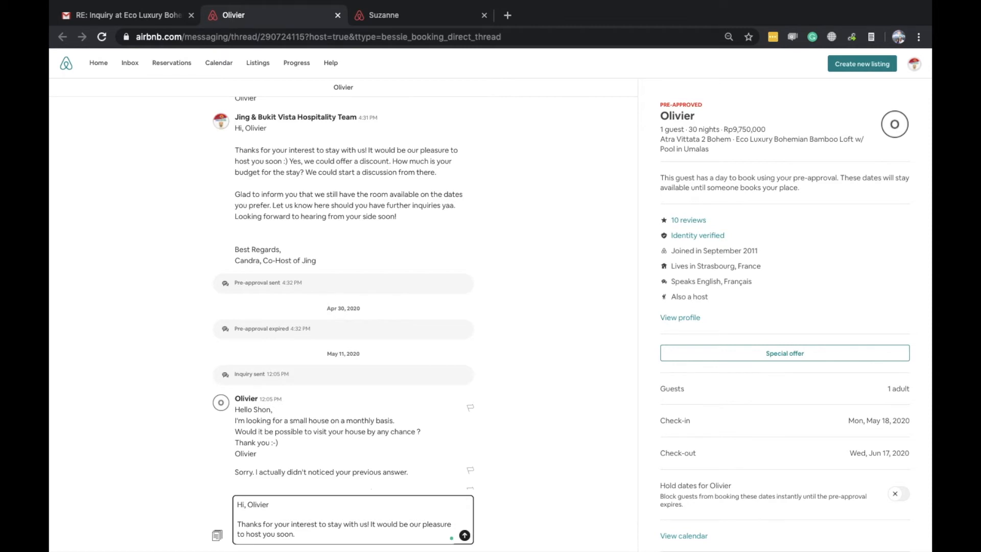
- Write that it is possible to visit the house, ask when the guest would like to visit, and offer to arrange it with the onsite team :)
text(Yes, it is possible to visit the house,)
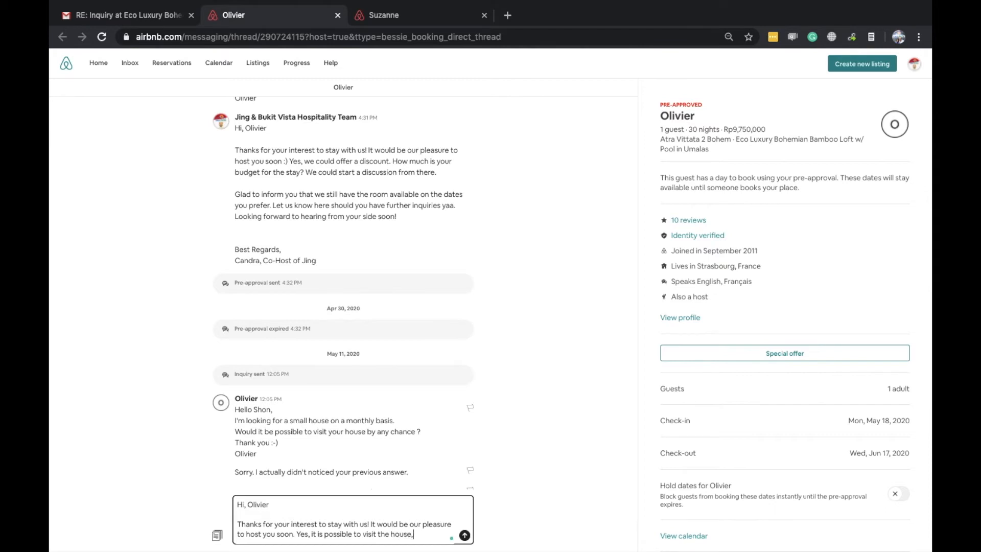
text( Would you min)
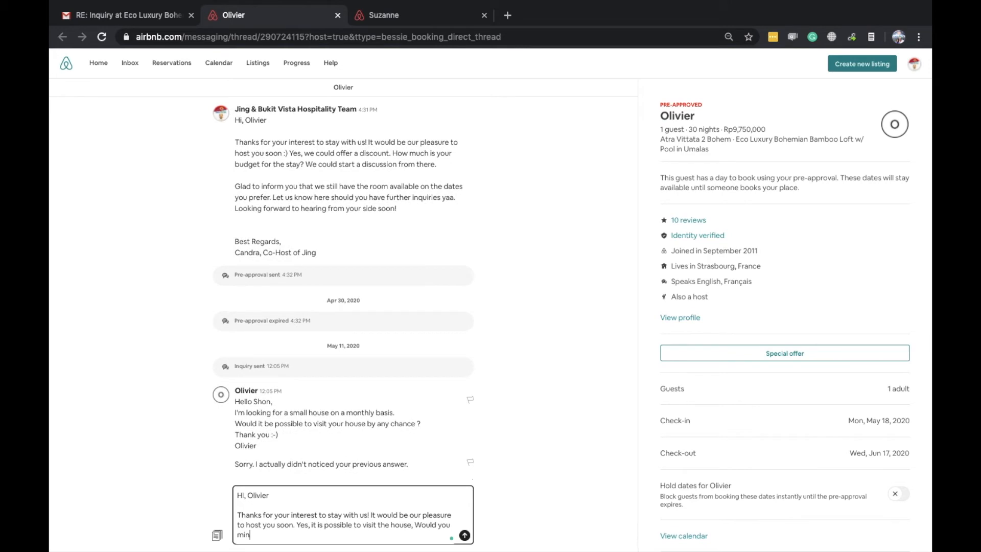
text(d to inform us when you would like to visit )
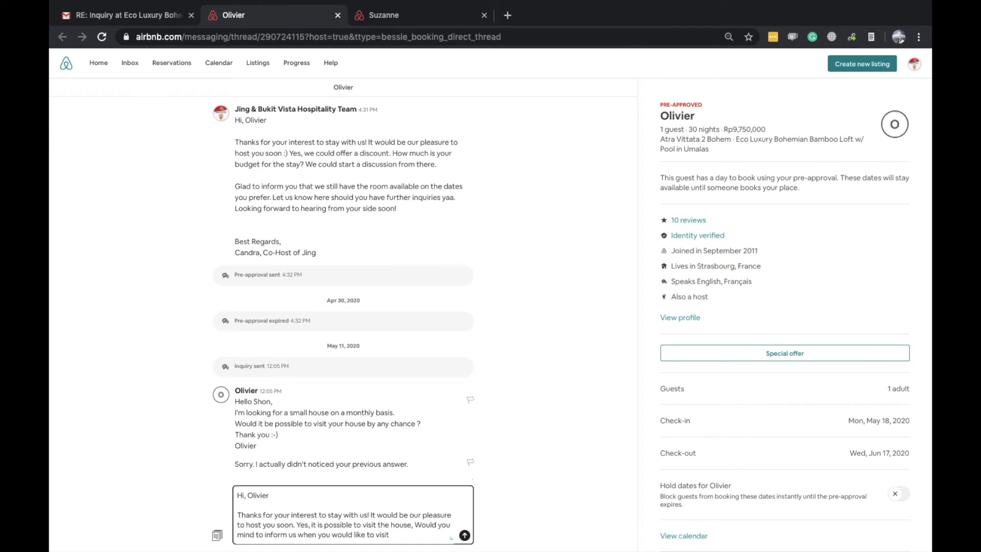
text(? We will arrange it wi)
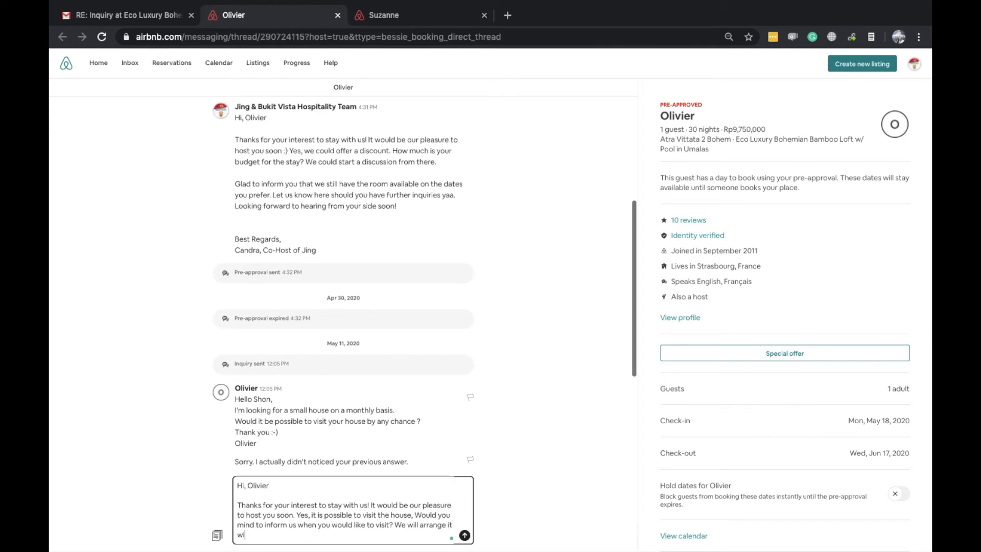
text(th our onsi)
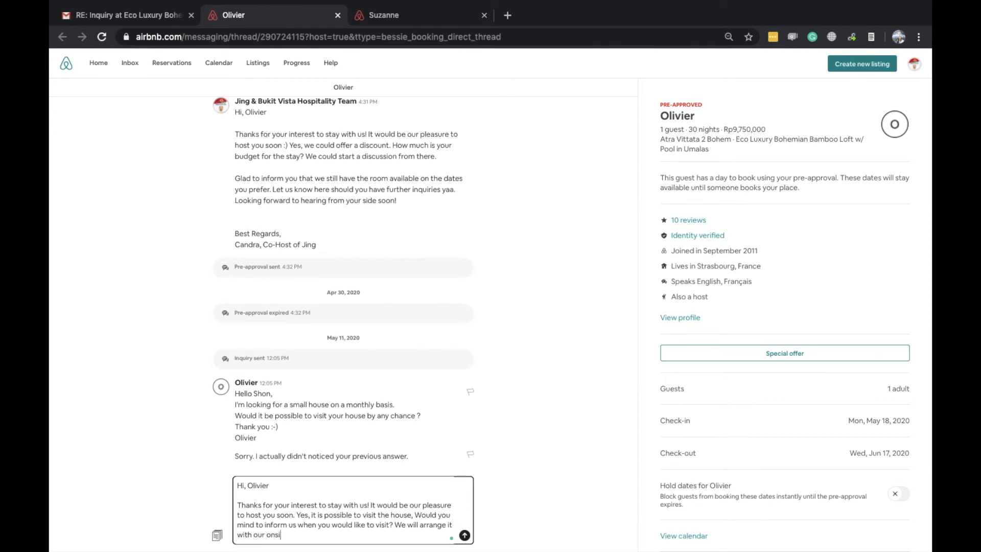
text(te team)
text(.)
key(BackSpace)
text(:))
key(Return)
key(Return)
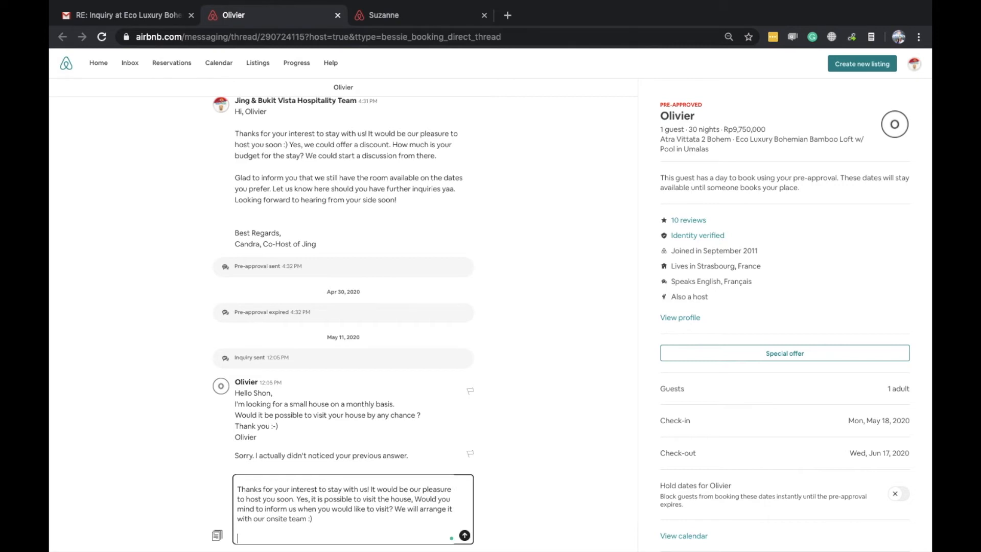
- Add the paragraph "I have another property that you might interest in as well. Please, kindly take a look on the link as follows:"
text(I have another property t)
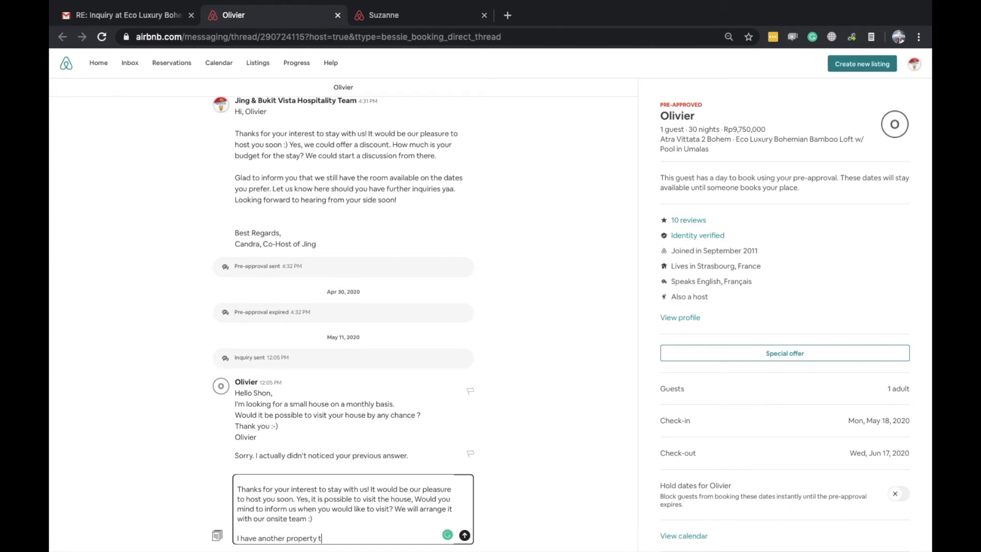
text(hat you might interest in as well. Please)
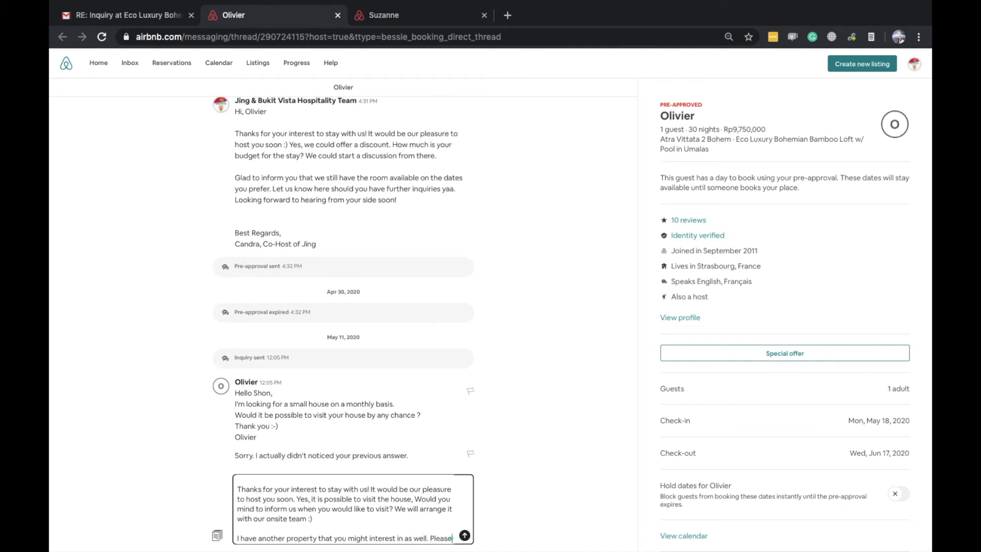
text(, kindly take a look on the link as follows:)
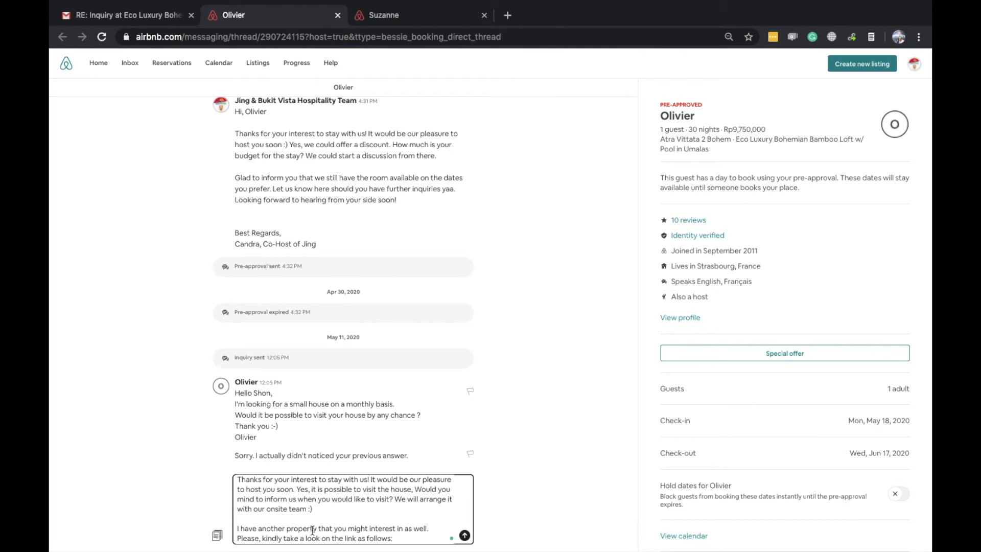
key(Return)
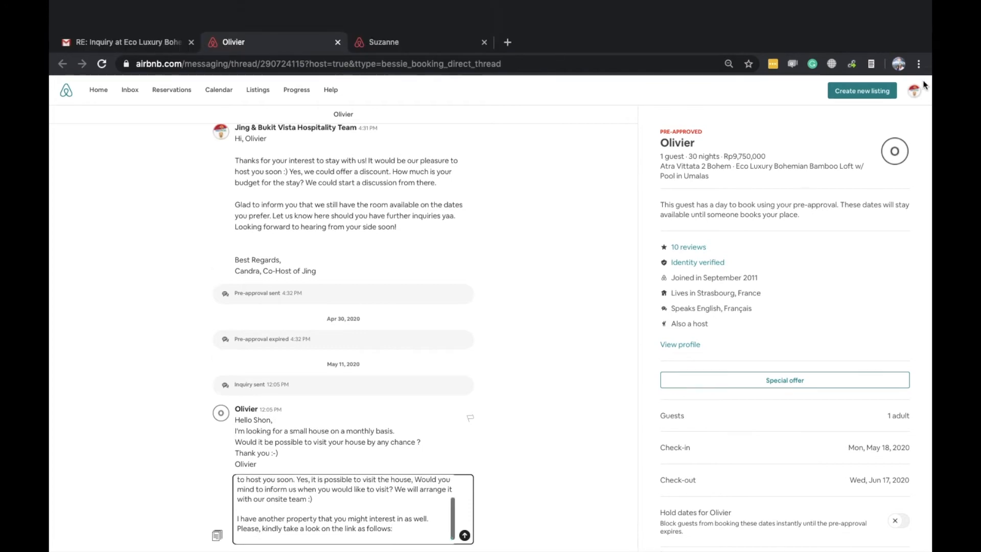
- Switch to the co-host's browser profile, search the Bukit Vista listing list for "Me villa", and copy the link of unit Me Villa - C (1BR)
click(902, 38)
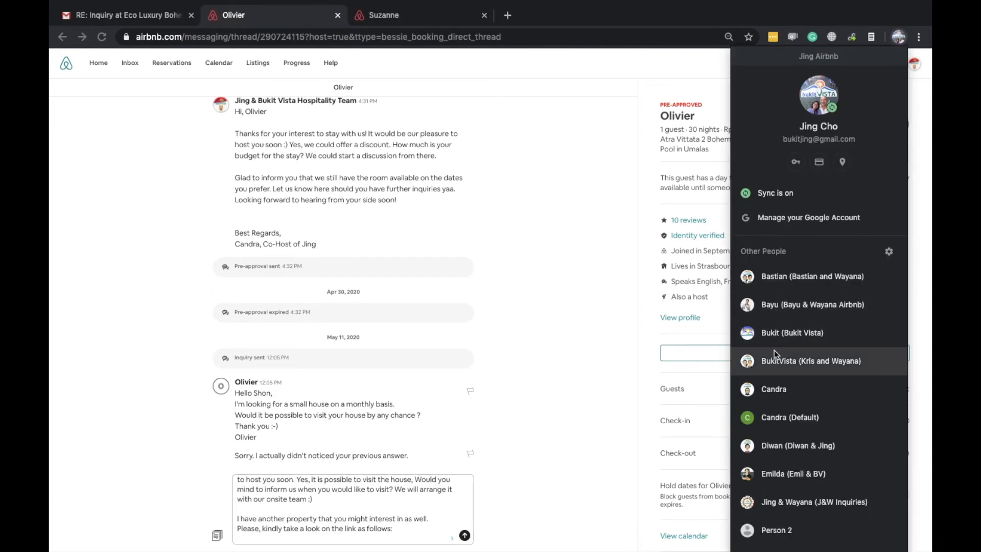
click(771, 386)
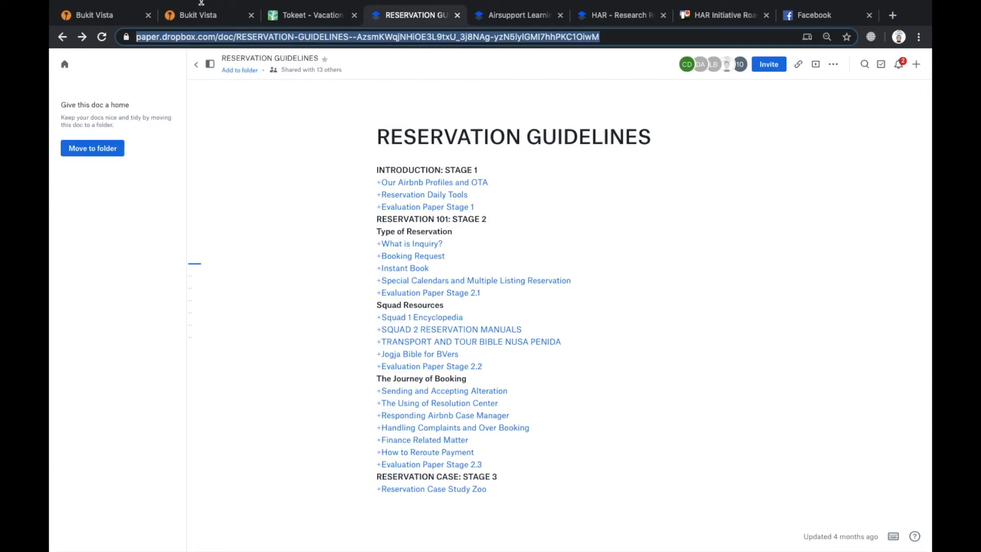
click(121, 16)
drag(295, 122, 232, 116)
text(Me villa)
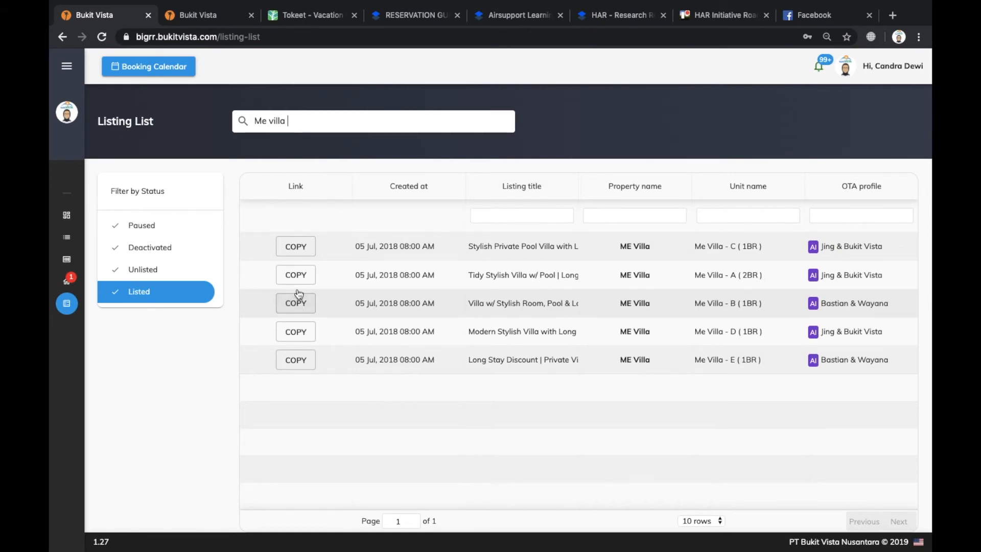
click(296, 246)
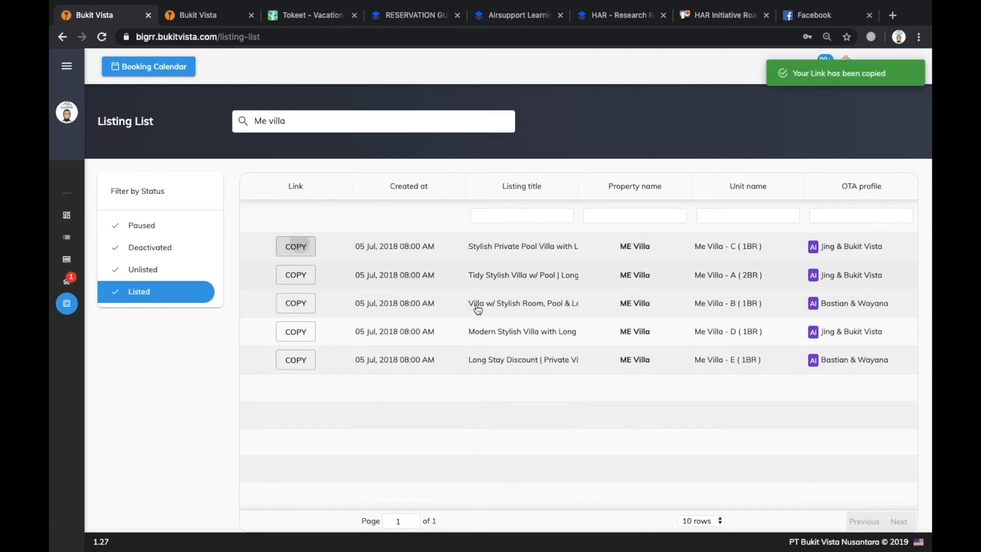
- Return to the guest's Airbnb conversation and paste the copied listing link into the reply, followed by a blank line
key(ctrl+Left)
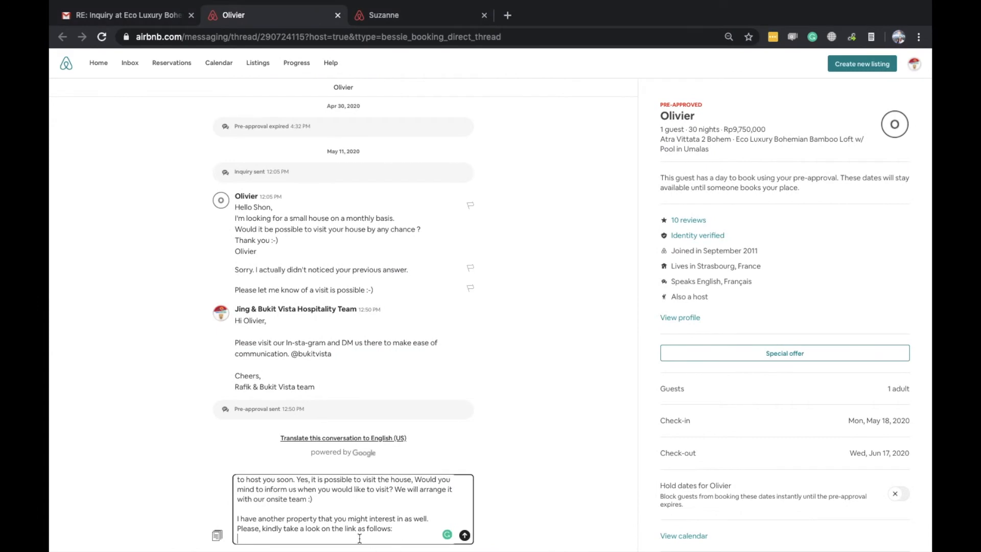
key(ctrl+v)
key(Return)
key(Return)
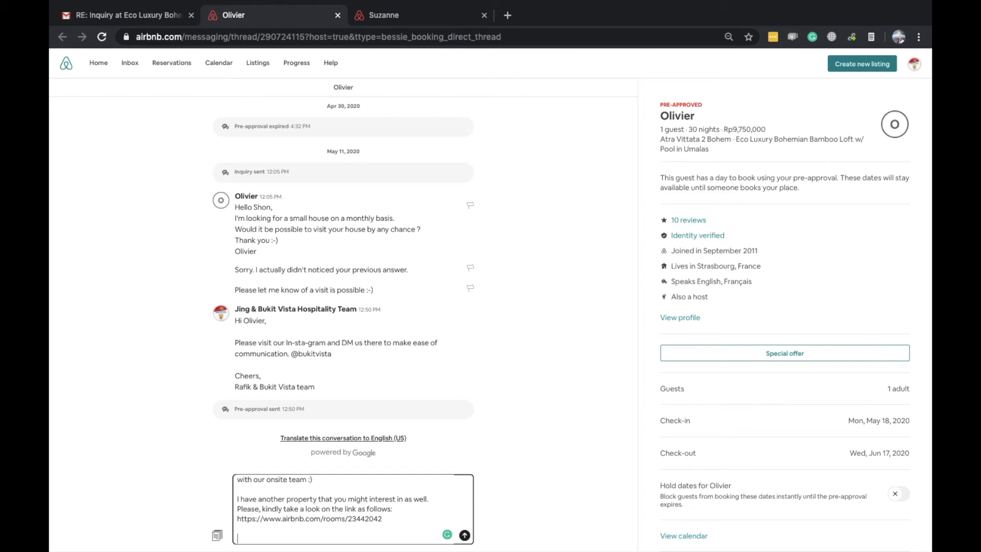
- Write "The villa is having a private pool and a private kitchenette. It is", accepting the suggested spelling and article corrections
text(The villa is having private pool )
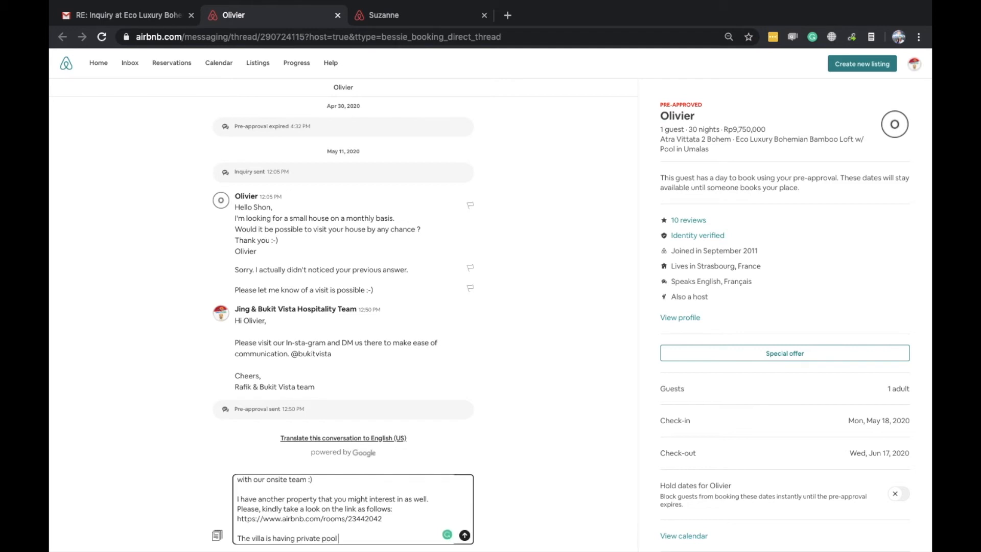
text(and private kitchennet.)
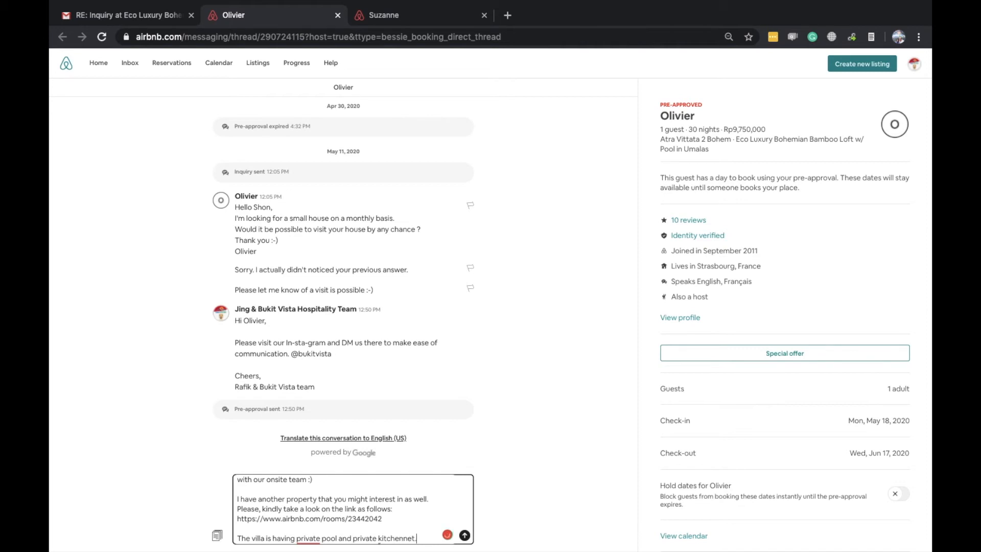
text(e. It is)
mouse_move(397, 538)
click(393, 489)
mouse_move(307, 534)
click(314, 489)
mouse_move(373, 538)
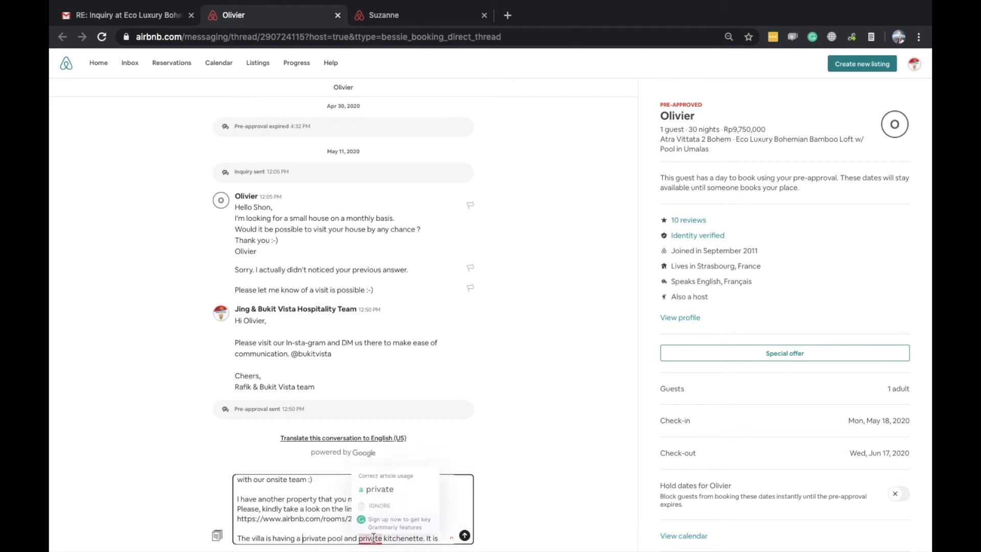
click(378, 489)
- Continue the villa description with "located strategically in the Center of Canggu. The price for monthly rent"
click(446, 539)
text(locta)
key(BackSpace)
key(BackSpace)
key(BackSpace)
key(BackSpace)
key(BackSpace)
text(cated str)
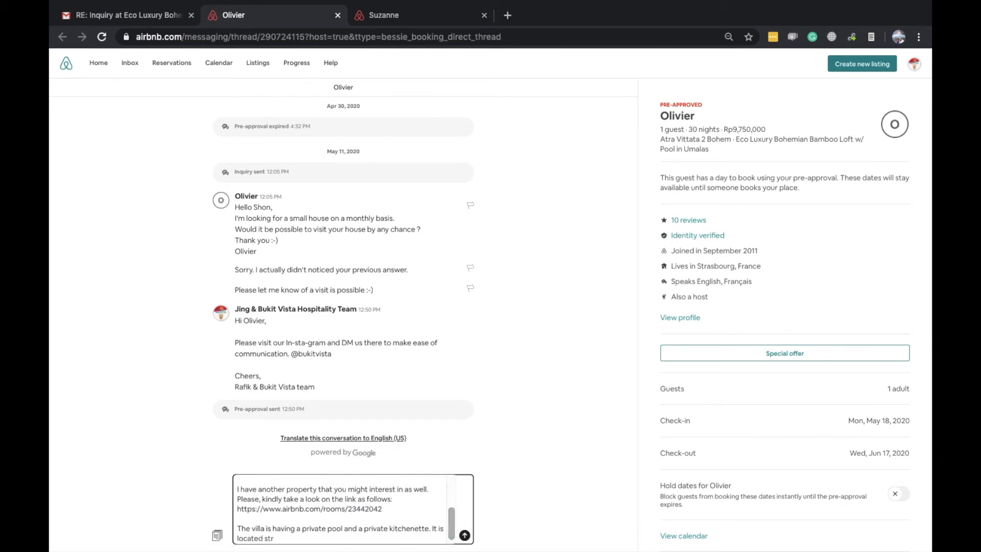
text(ategically in the )
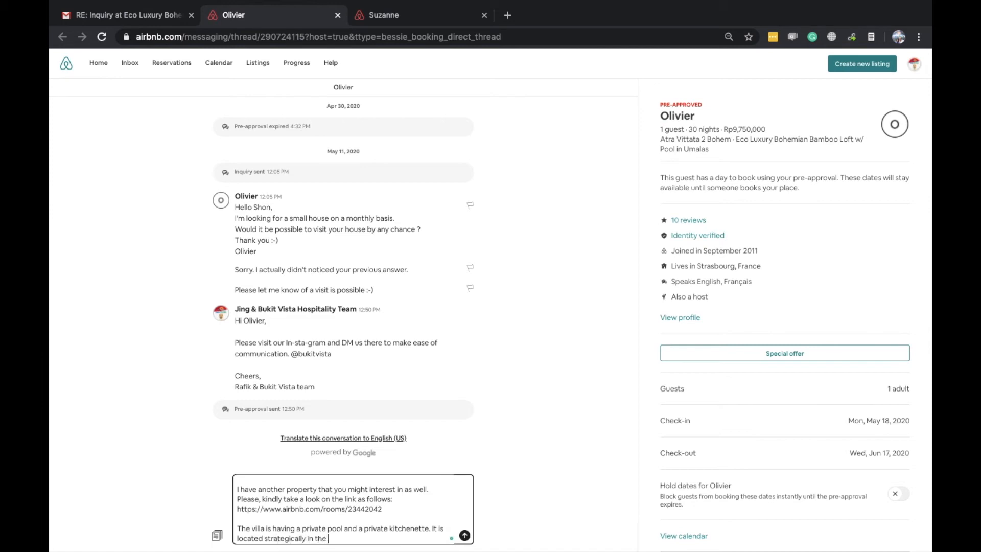
text(Center of Canggu. The price for monthly rent)
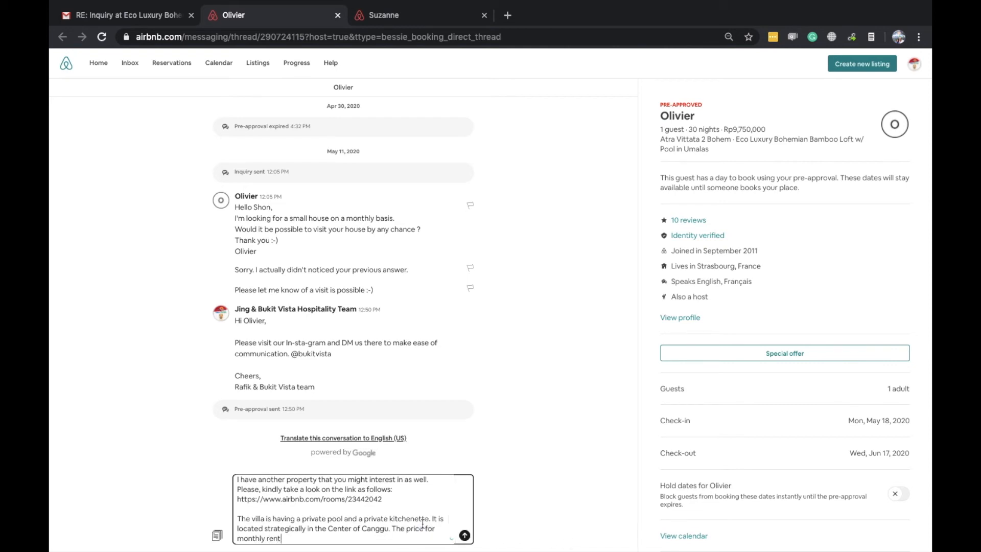
- Complete the price sentence with "is IDR 7,5 Million/30 days stay. Already include wifi, electricity, and cleaning."
text( is IDR 7,5 Million/30 days stay. Already inc)
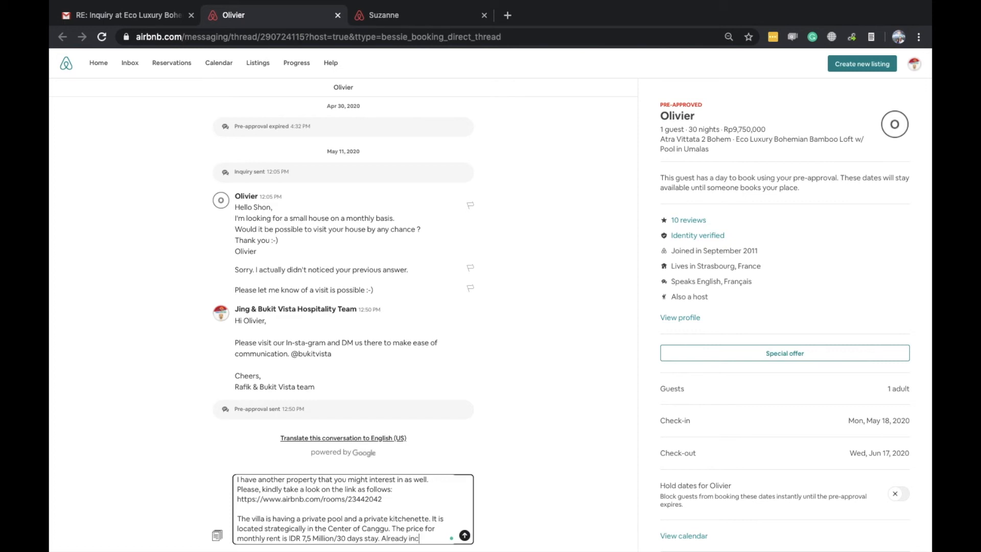
text(lude wifi, electric)
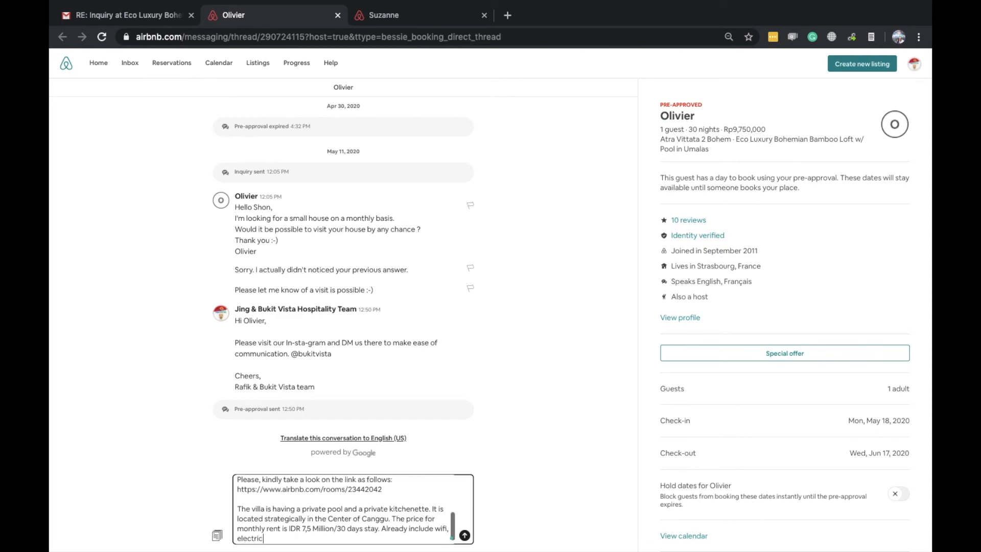
text(ity, and cleaning.)
key(Return)
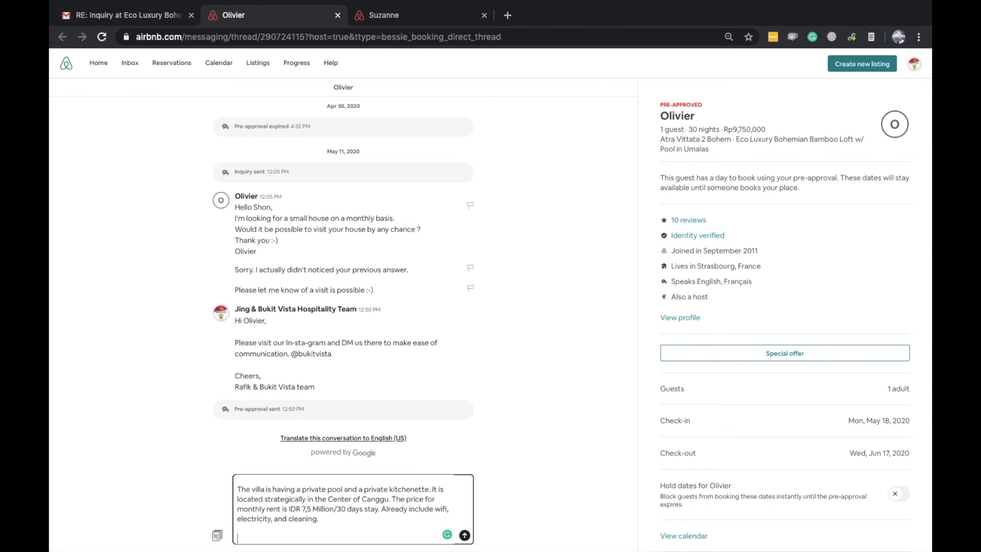
- Add the closing "Let me know what do you think about the offer above. Looking forward to hearing from your side soon!"
text(Let me know )
text(if y)
key(BackSpace)
key(BackSpace)
text(what do you think ab)
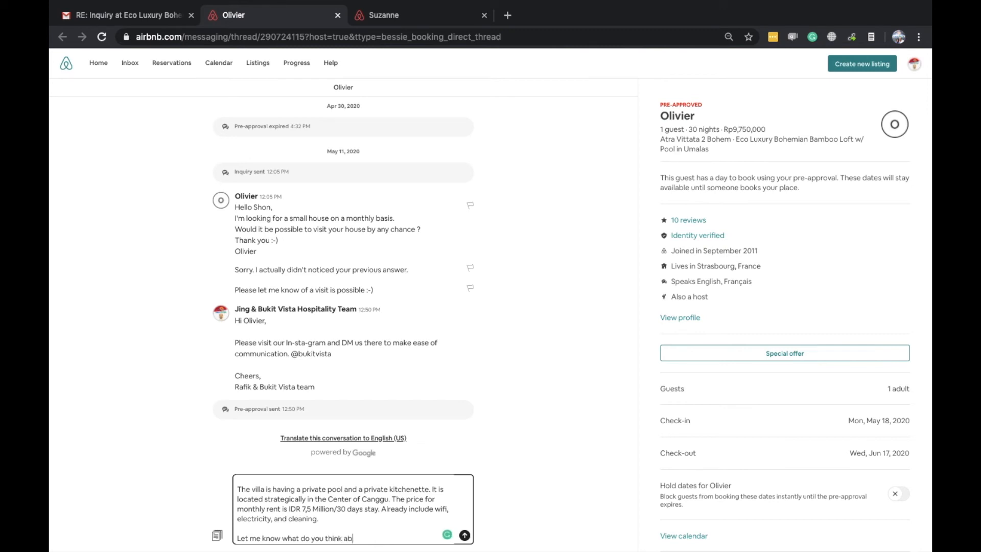
text(out the offer above. Looking forward to )
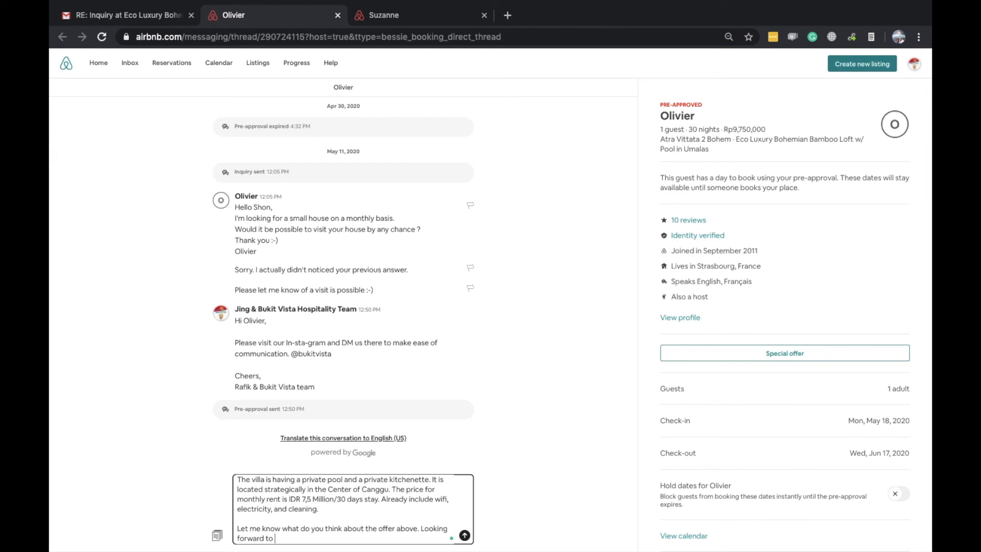
text(hearing from your side soon!)
key(Return)
key(Return)
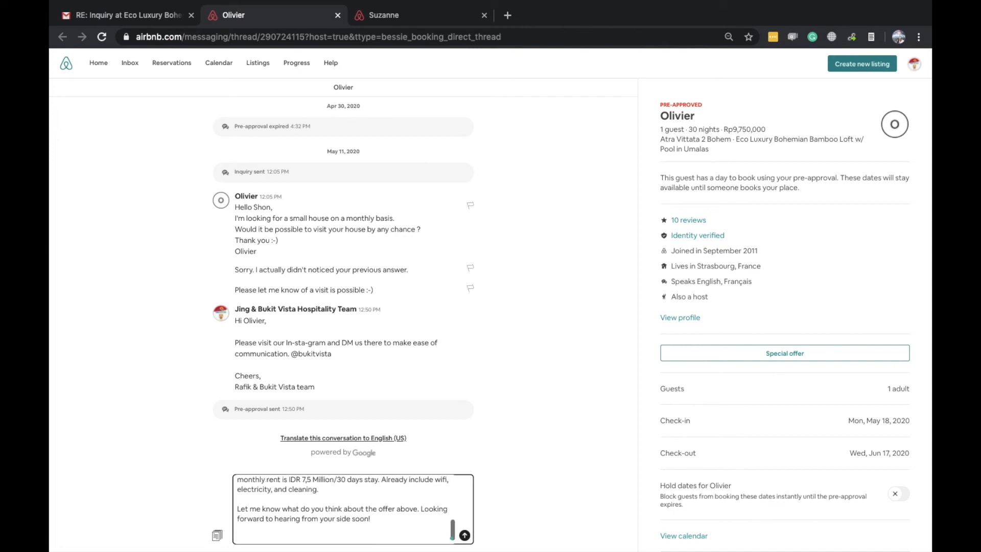
- Insert the "Best Regards" co-host signature with the text snippet cjj and send the reply to the guest
text(cjj)
scroll(302, 525, down, 1)
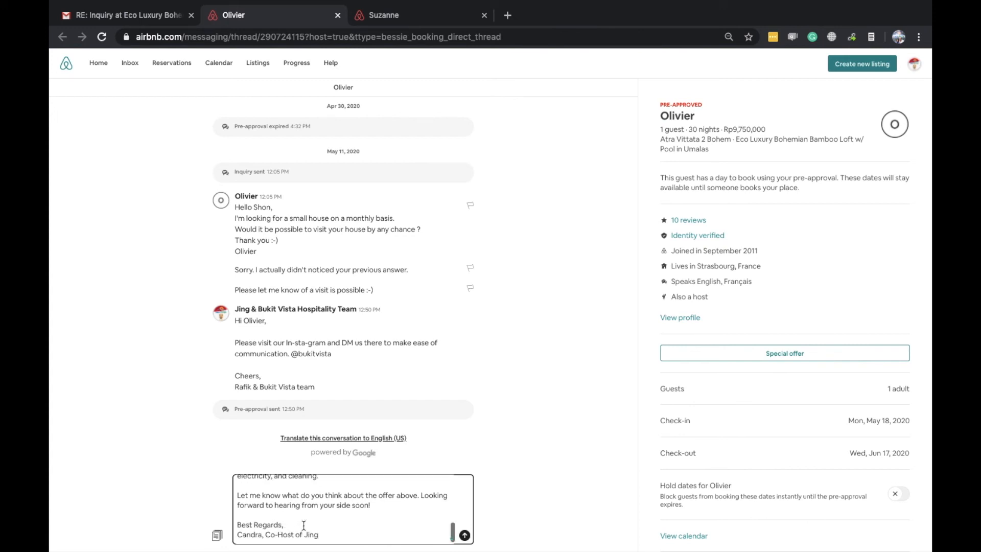
click(465, 535)
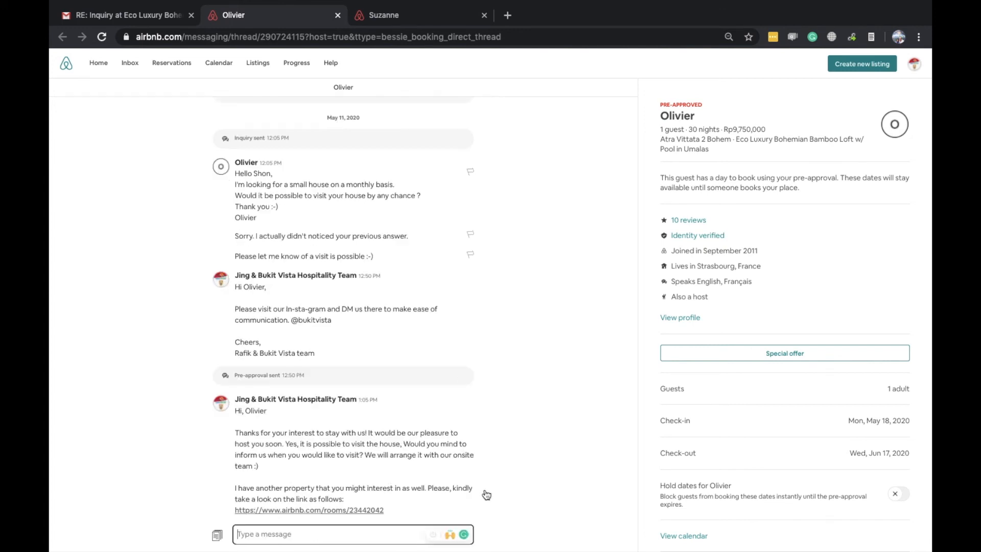
mouse_move(592, 2)
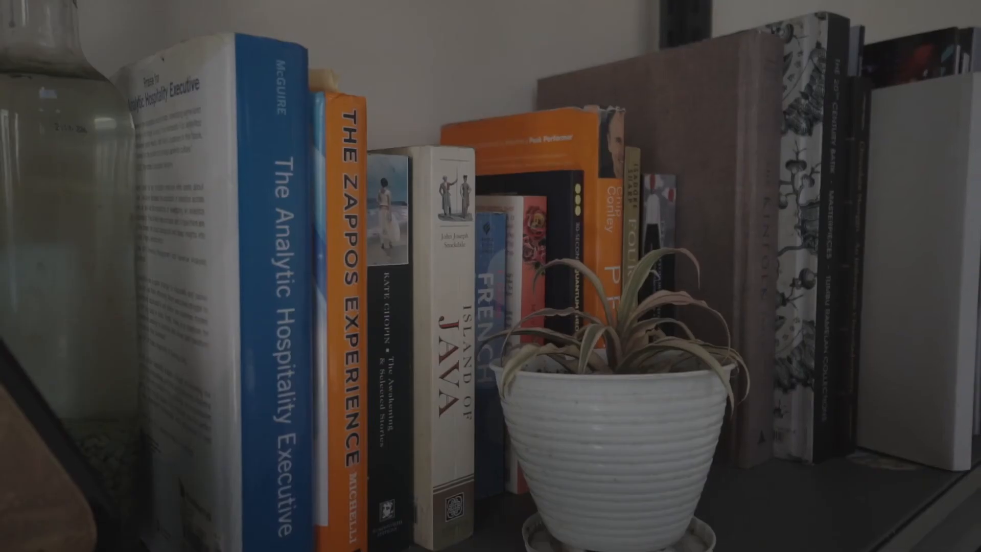